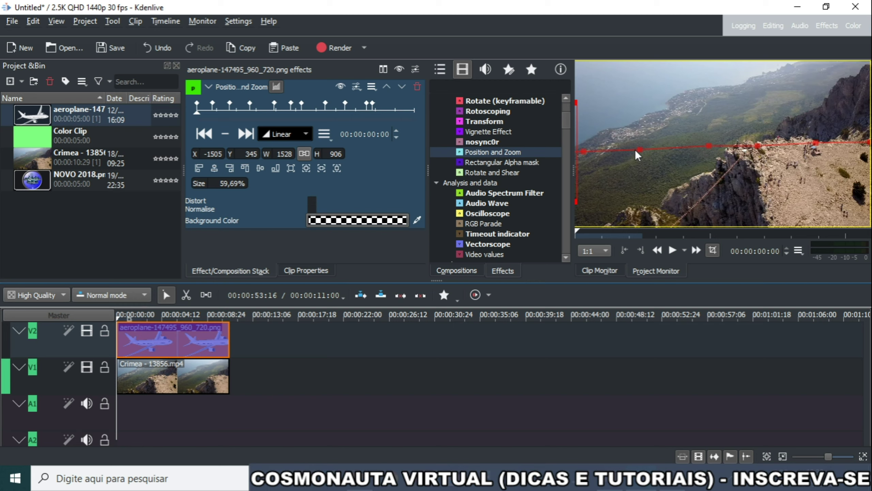
- Play back the existing composition, and remove the aeroplane and Crimea clips from the timeline
click(184, 376)
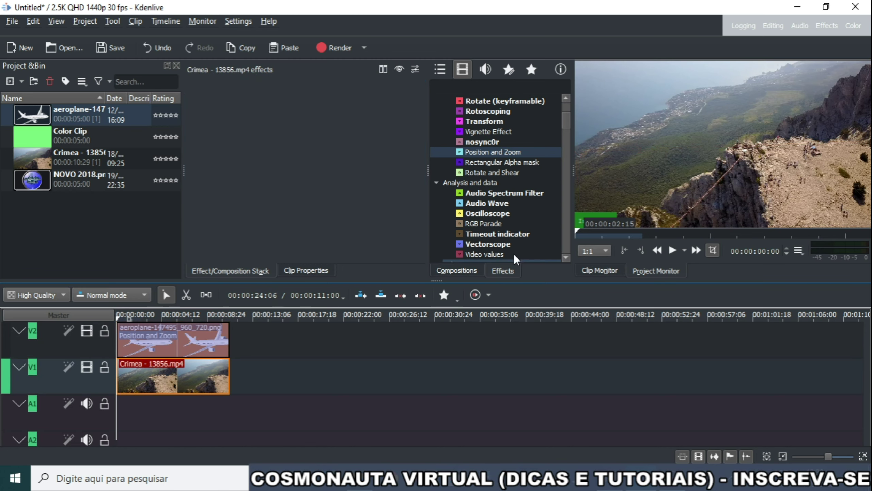
click(672, 250)
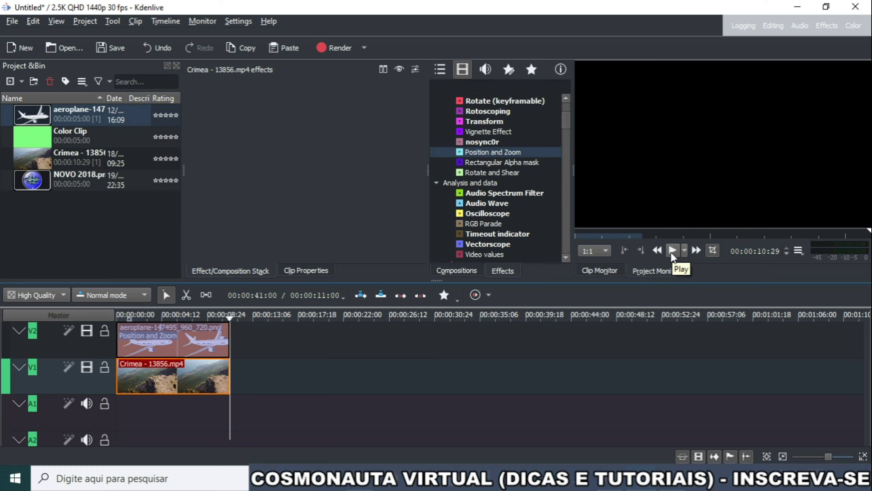
click(161, 342)
key(Delete)
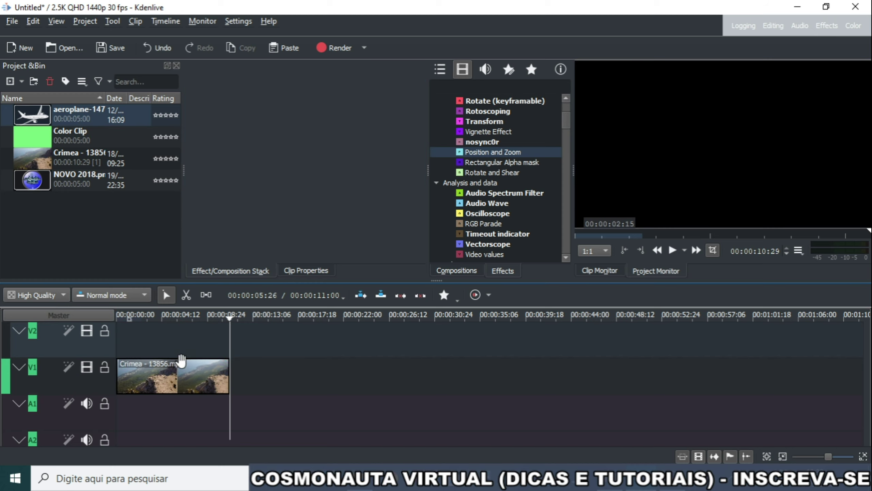
click(181, 360)
key(Delete)
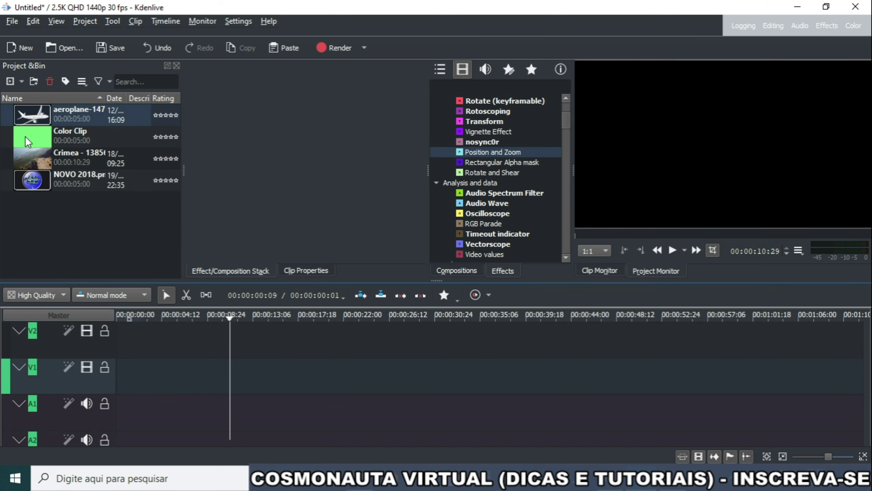
- Place Crimea - 13856.mp4 at the start of track V1, and ungroup it to delete its audio part on A1
click(43, 160)
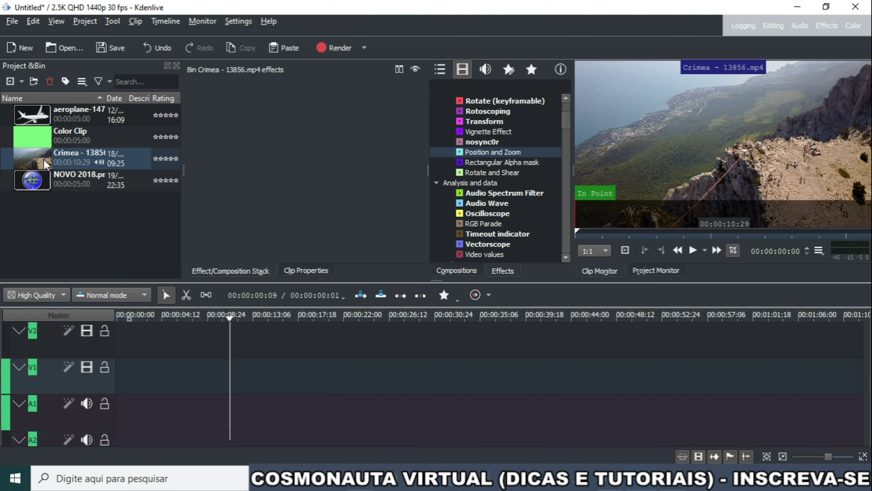
drag(44, 159, 143, 380)
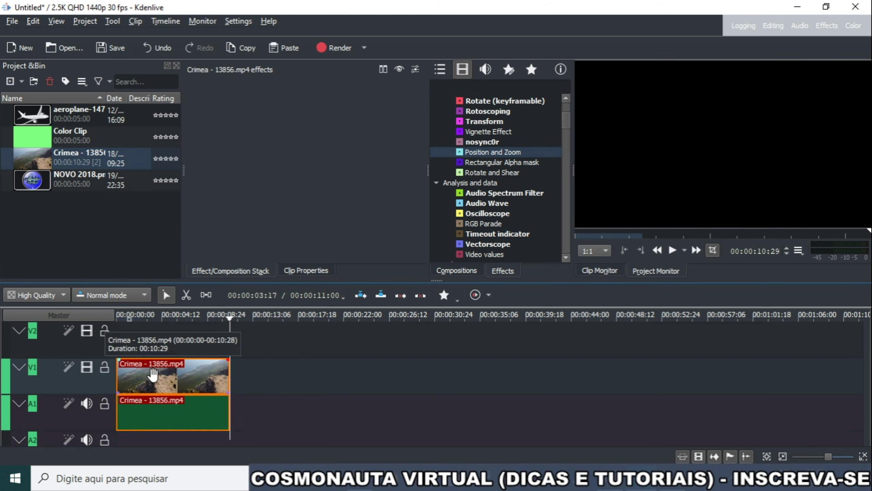
right_click(154, 376)
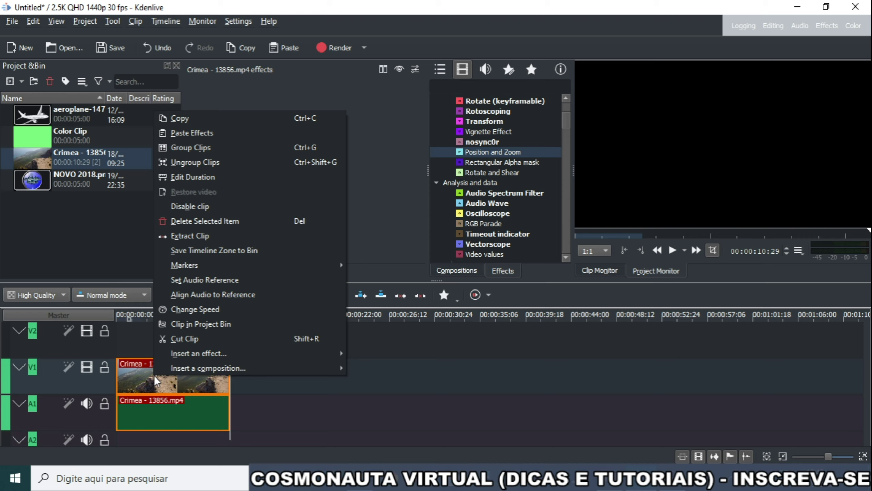
click(186, 164)
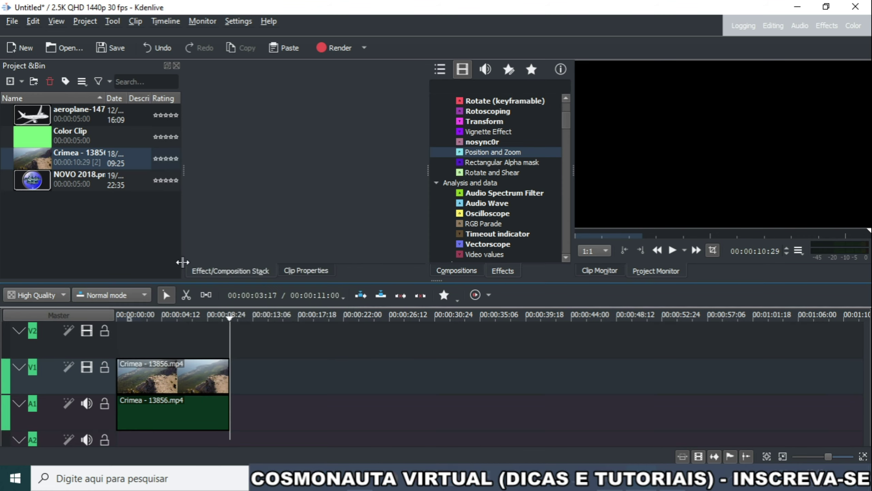
click(179, 411)
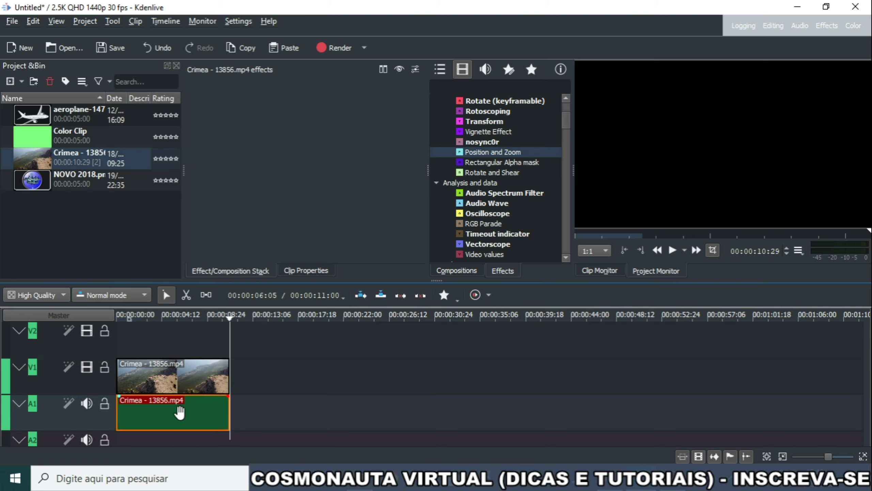
key(Delete)
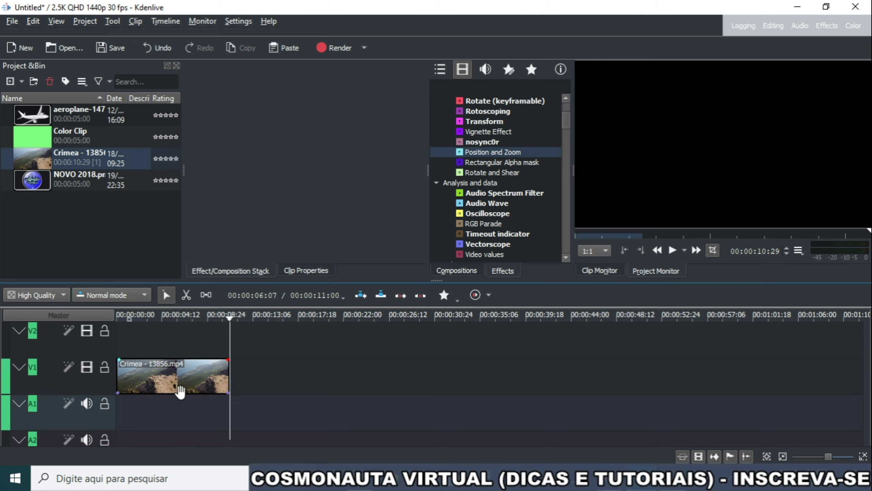
- Place the aeroplane image at the start of track V2 and extend it to match the Crimea clip's length
click(141, 340)
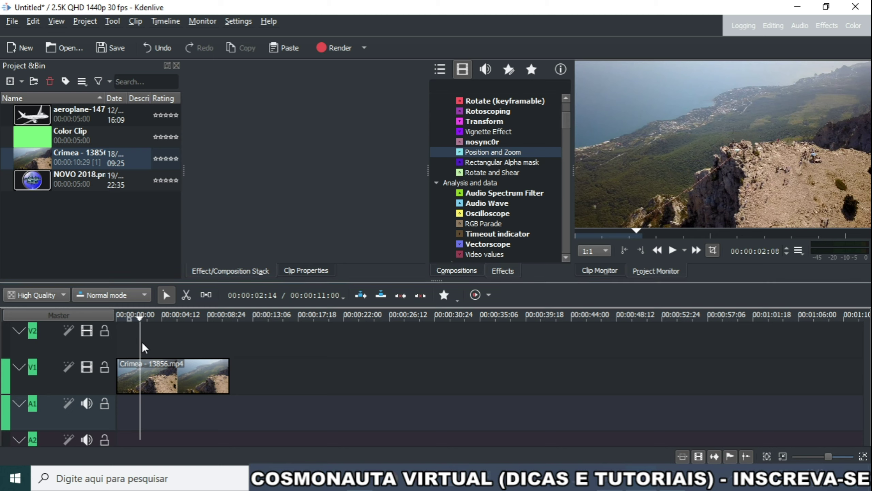
key(Home)
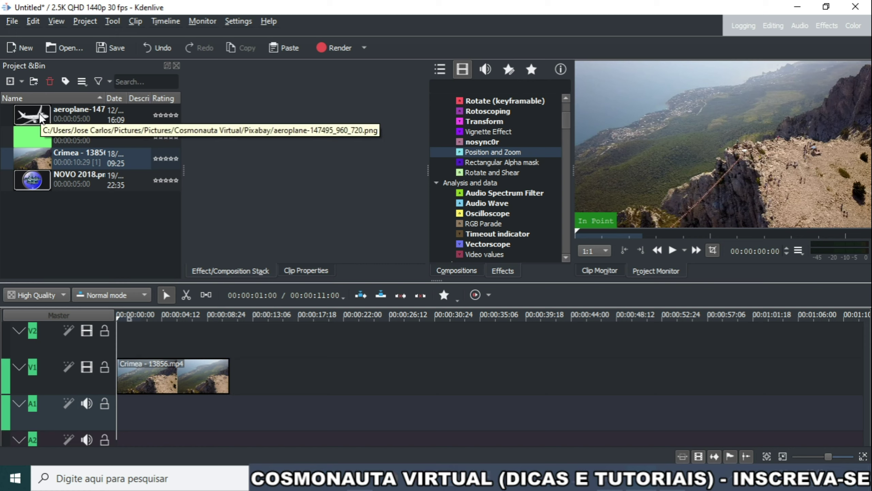
drag(39, 113, 165, 341)
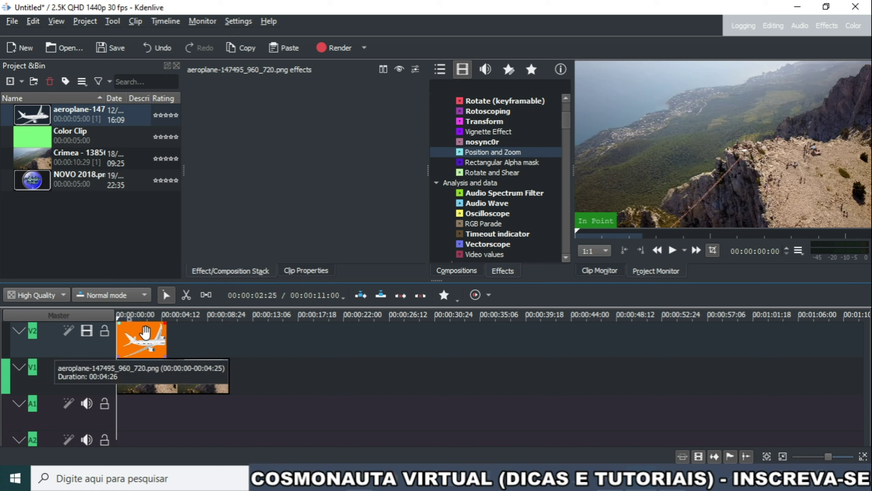
click(133, 316)
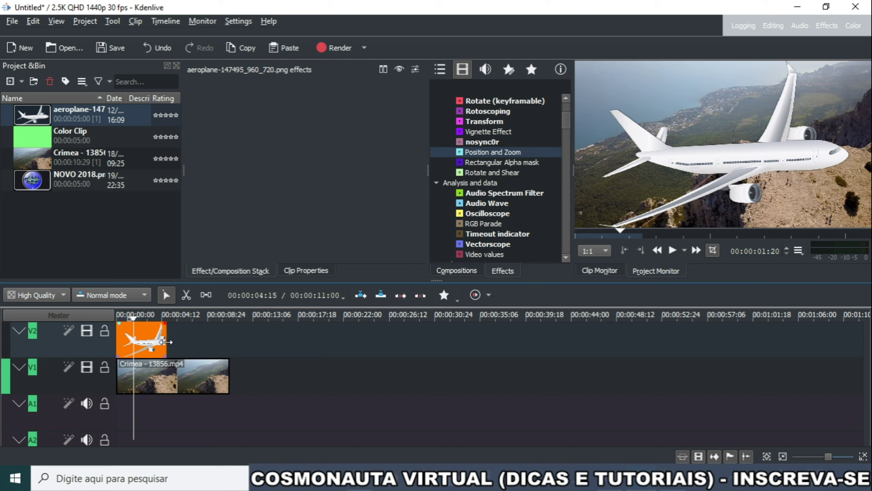
drag(165, 342, 227, 344)
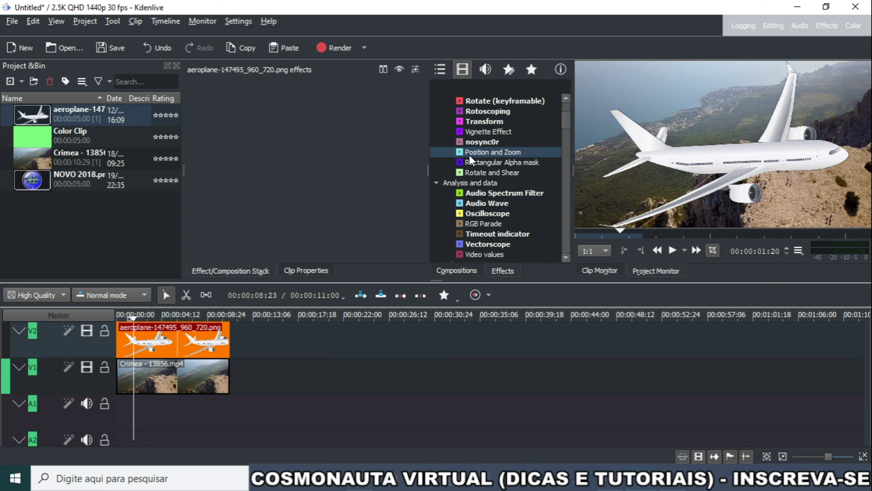
right_click(176, 344)
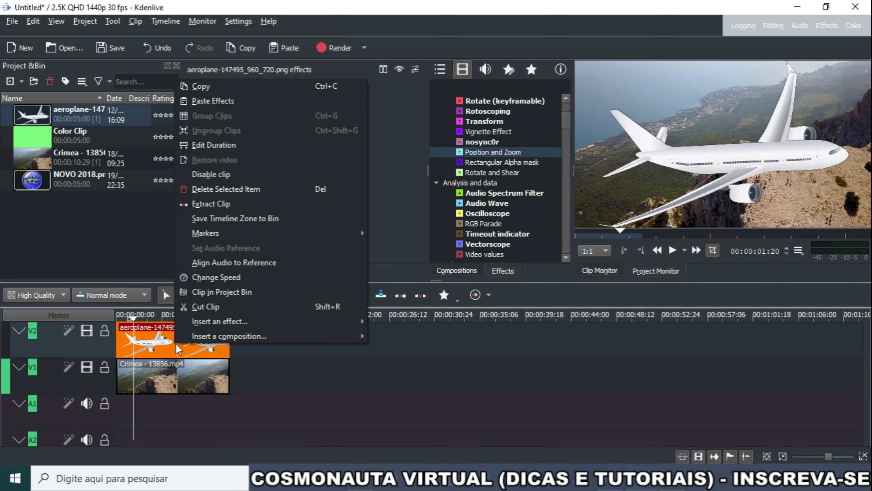
mouse_move(217, 325)
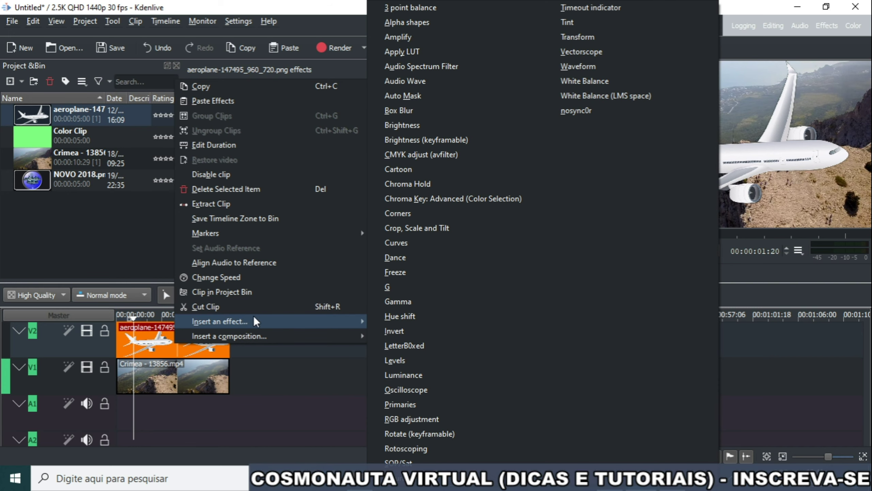
mouse_move(194, 336)
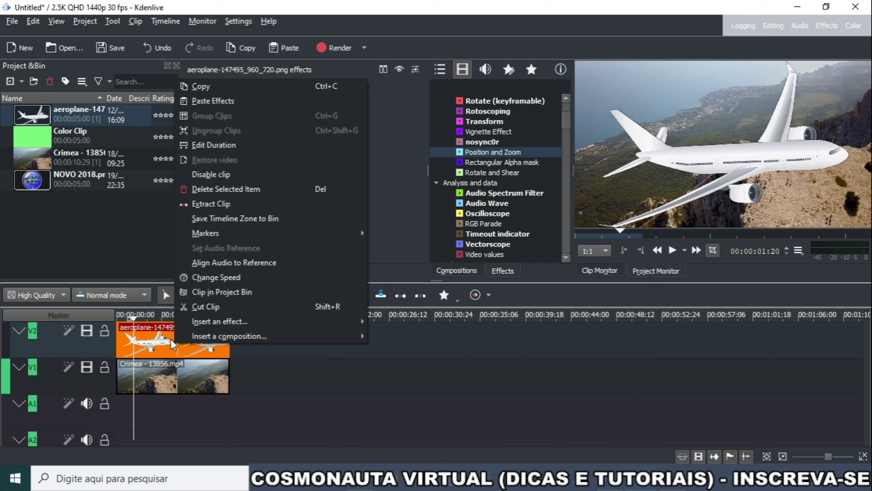
click(160, 314)
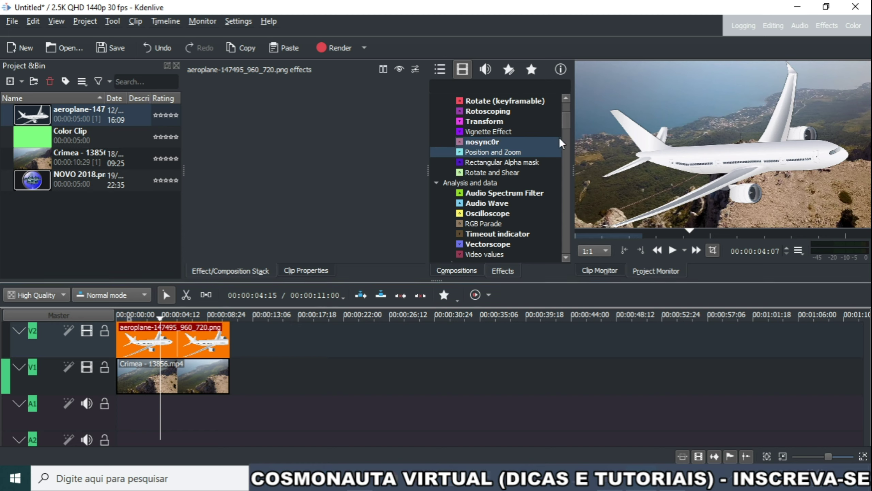
- Apply the Position and Zoom effect from the Alpha/Transform category to the aeroplane clip on V2
drag(566, 119, 564, 110)
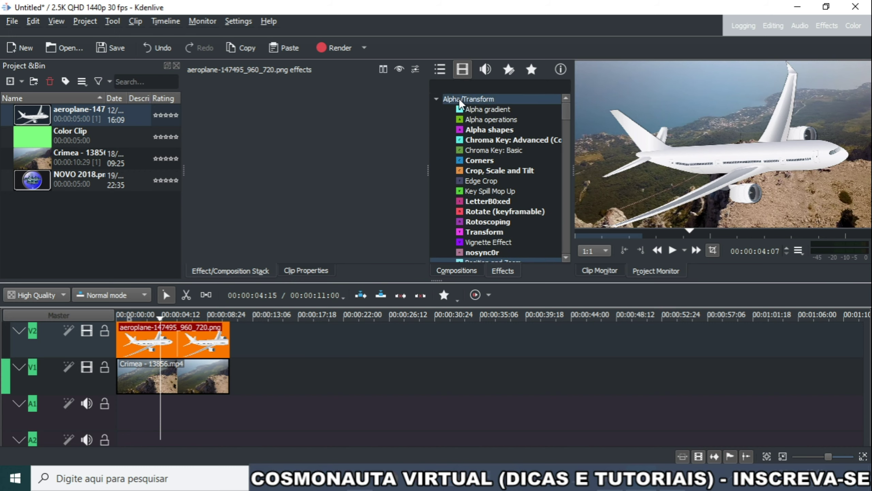
drag(565, 114, 564, 123)
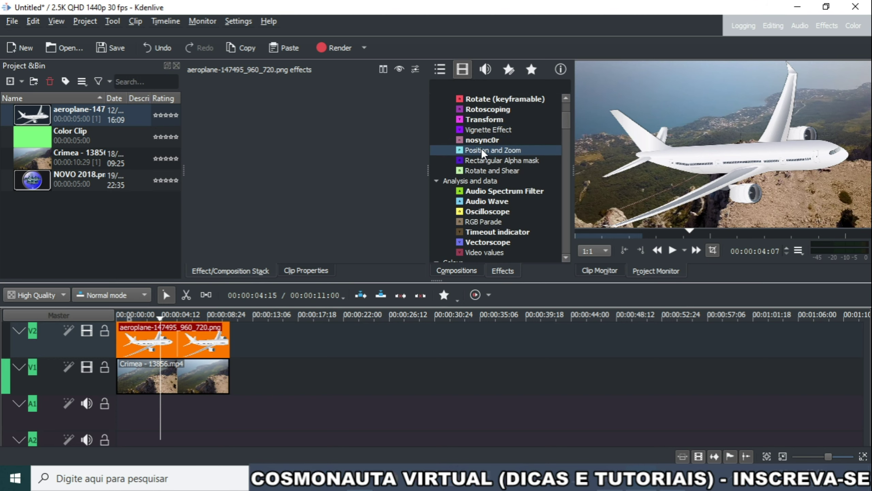
drag(481, 149, 147, 339)
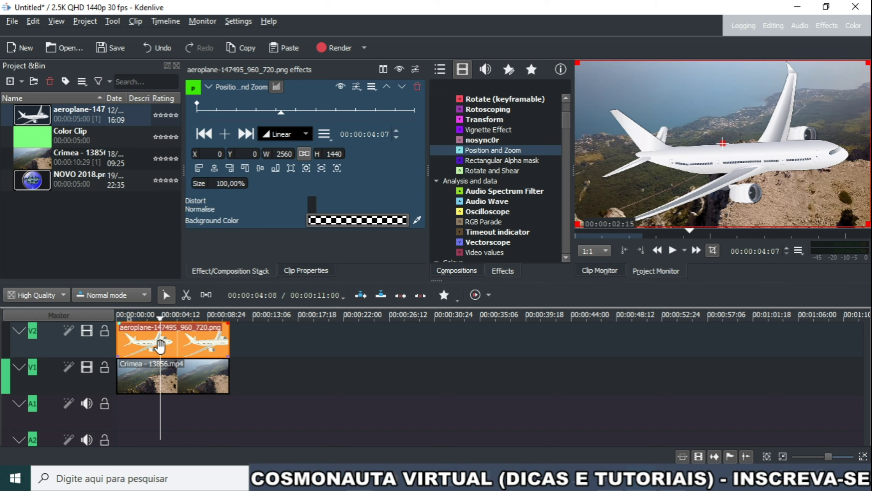
- At 00:00:00:00, shrink the aeroplane to about 76% and move it out past the frame's left edge, at about X -2425, Y 179
scroll(160, 345, up, 5)
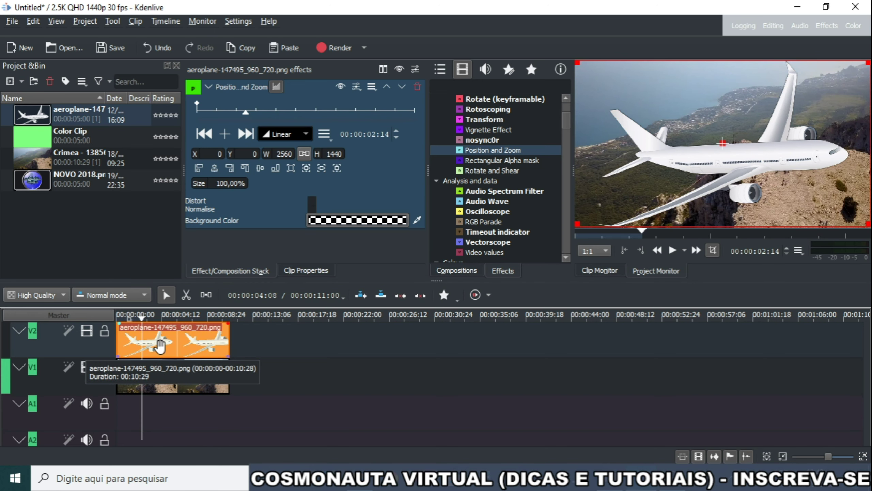
scroll(160, 345, up, 5)
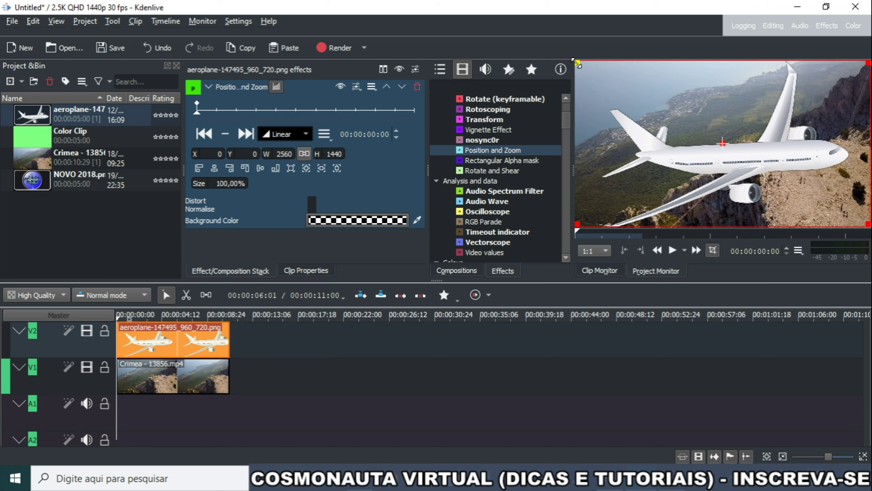
drag(578, 63, 646, 87)
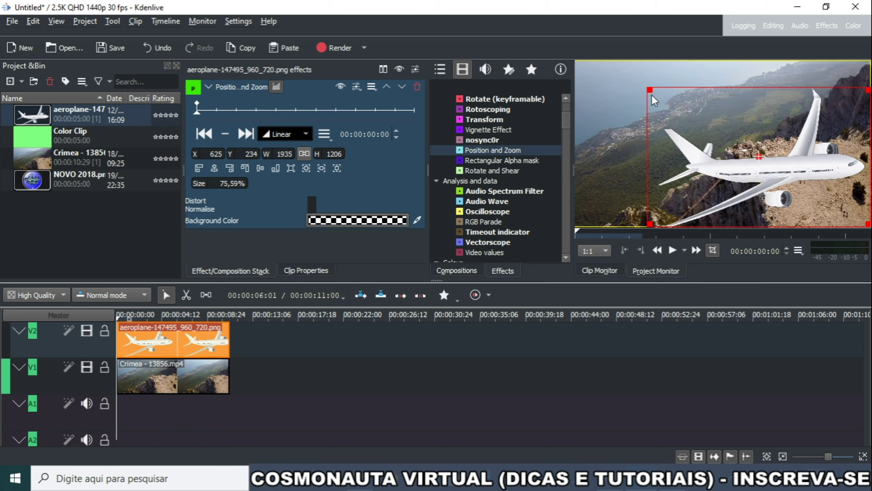
drag(750, 148, 681, 127)
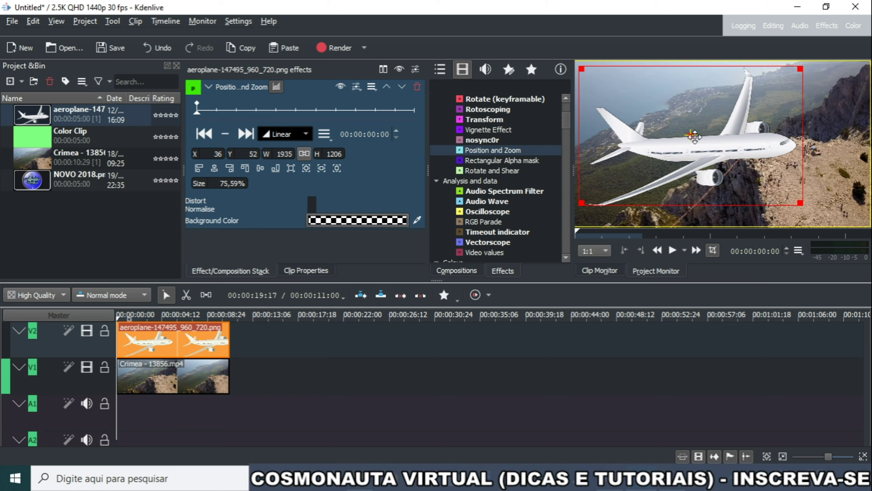
drag(694, 135, 459, 141)
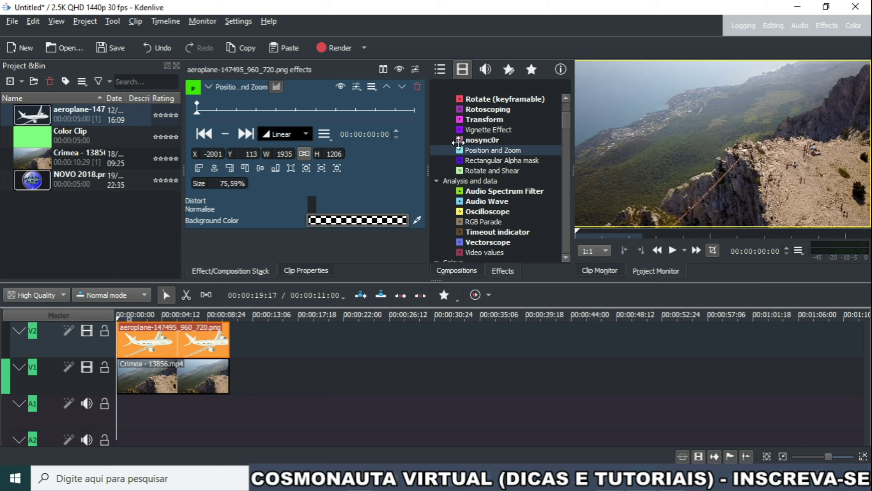
drag(459, 142, 411, 150)
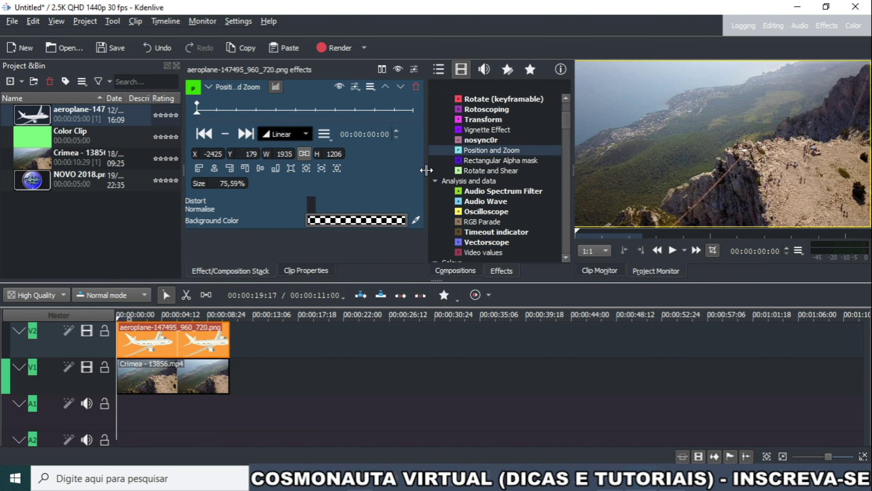
- Widen the project monitor, and place the aeroplane just outside the frame's left edge at about X -1924, Y 137
drag(426, 169, 353, 173)
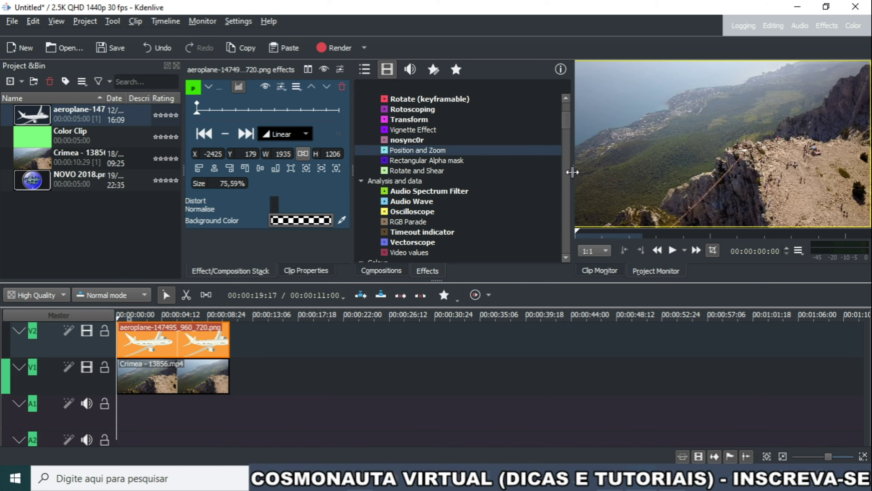
drag(571, 172, 220, 207)
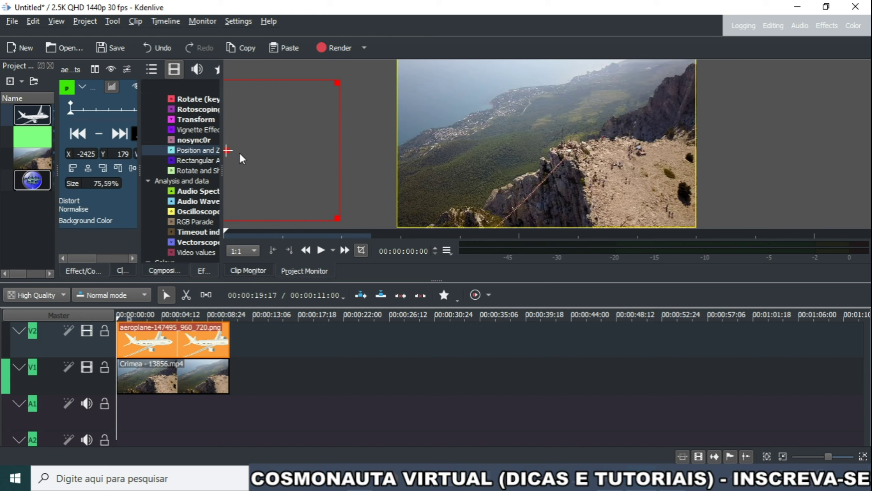
drag(230, 150, 288, 145)
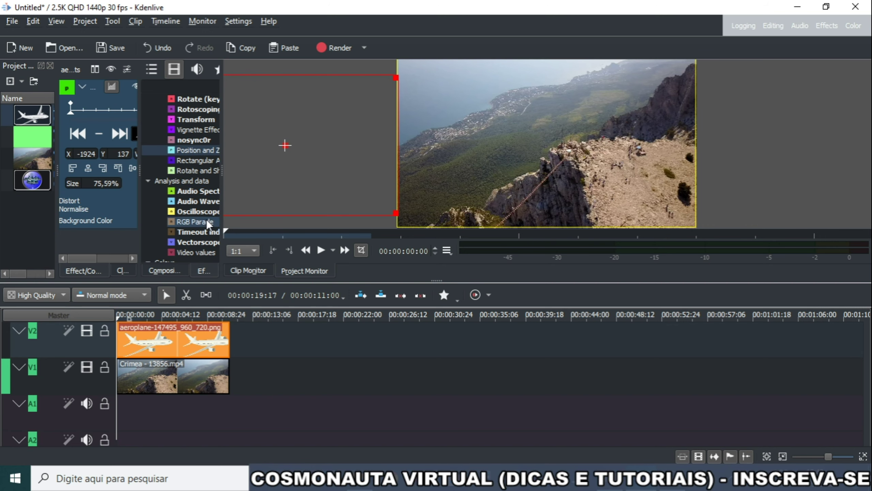
- Widen the effect settings, and keyframe the aeroplane at 00:00:02:00 partly inside the frame's left edge, at about X -1291, Y 132
drag(139, 175, 263, 175)
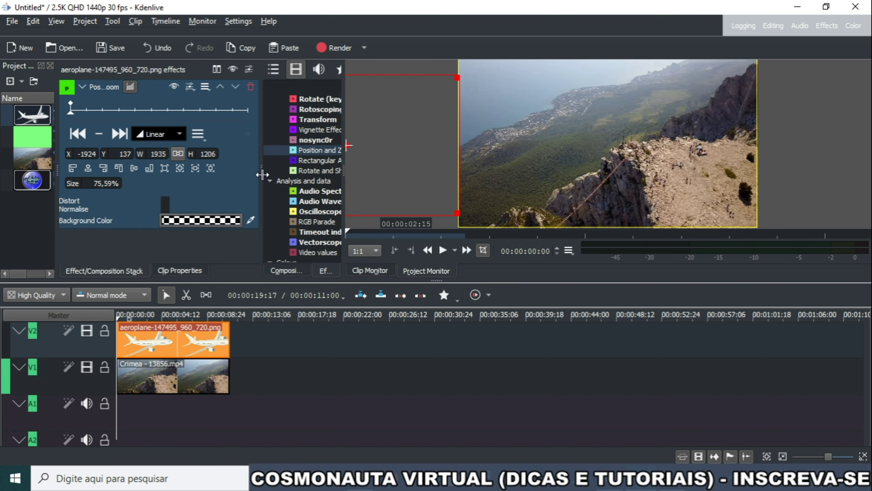
click(71, 113)
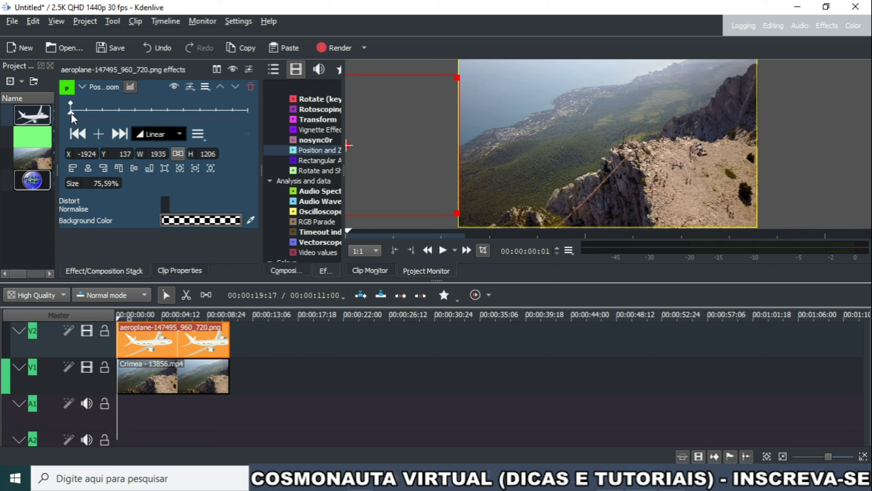
drag(71, 113, 103, 122)
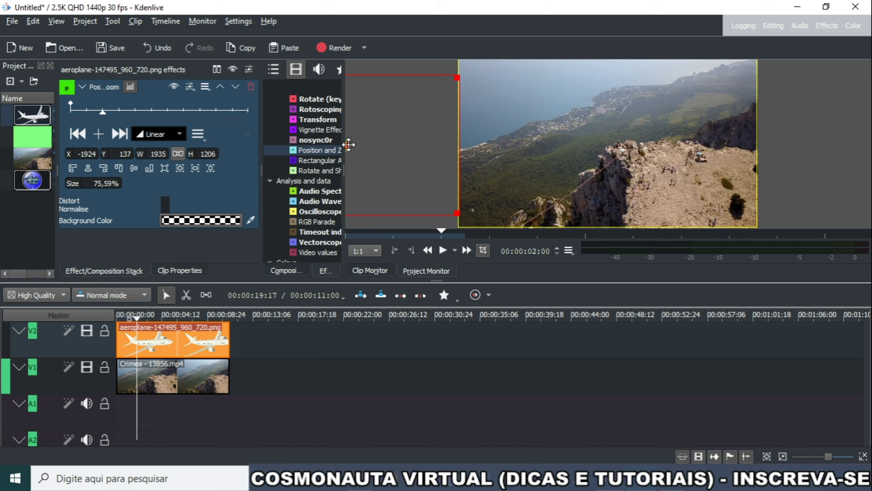
drag(349, 145, 421, 145)
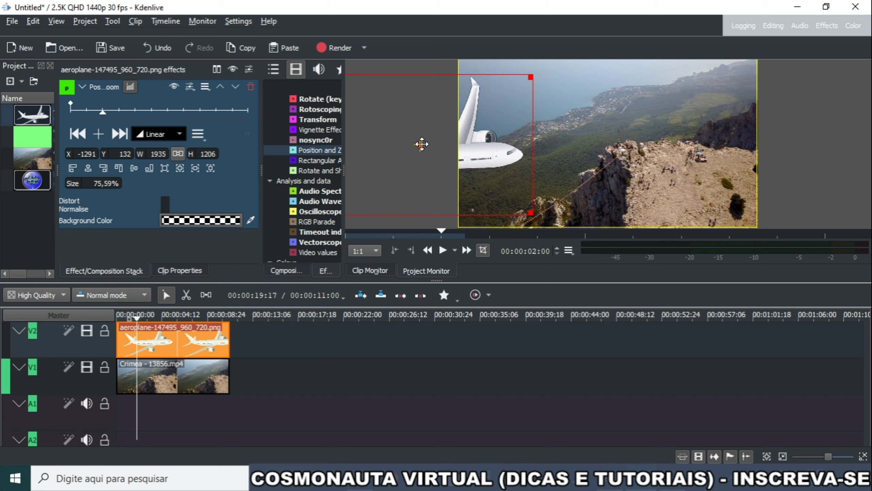
click(97, 137)
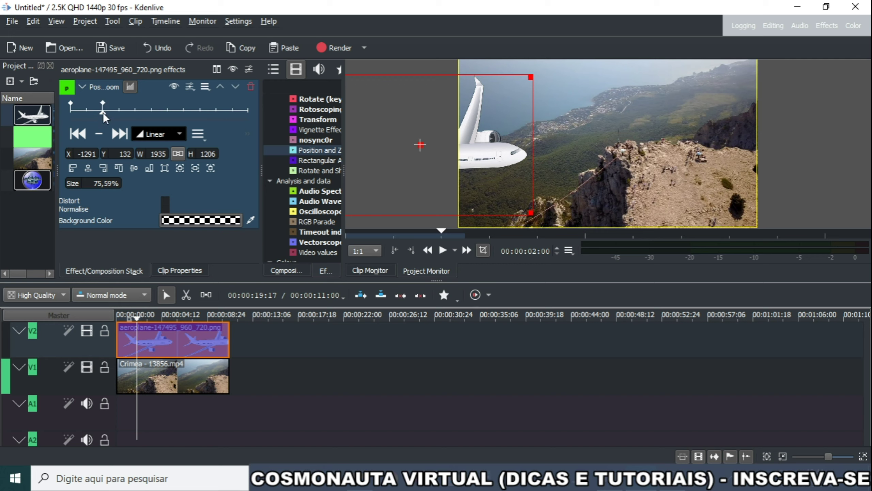
- Keyframe the aeroplane moving right across the frame: about X -581, Y 116 at 00:00:03:25 and about X 620, Y 110 at 00:00:05:28
drag(104, 113, 133, 117)
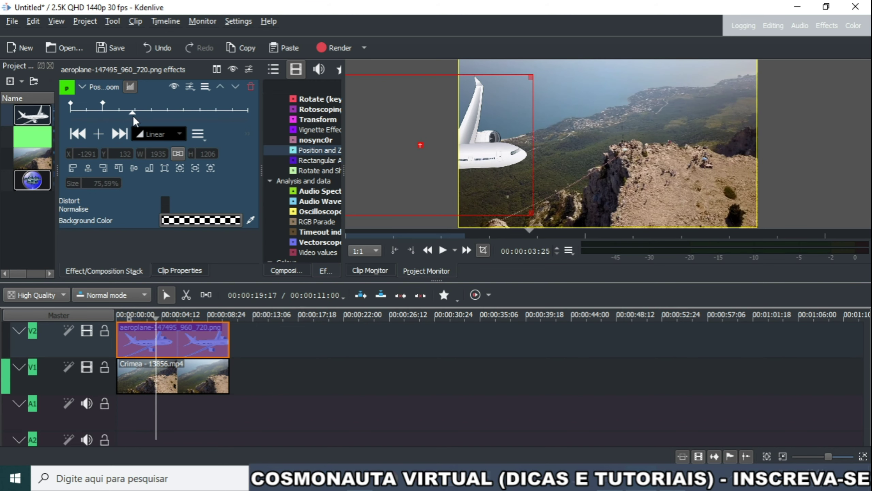
drag(420, 142, 511, 141)
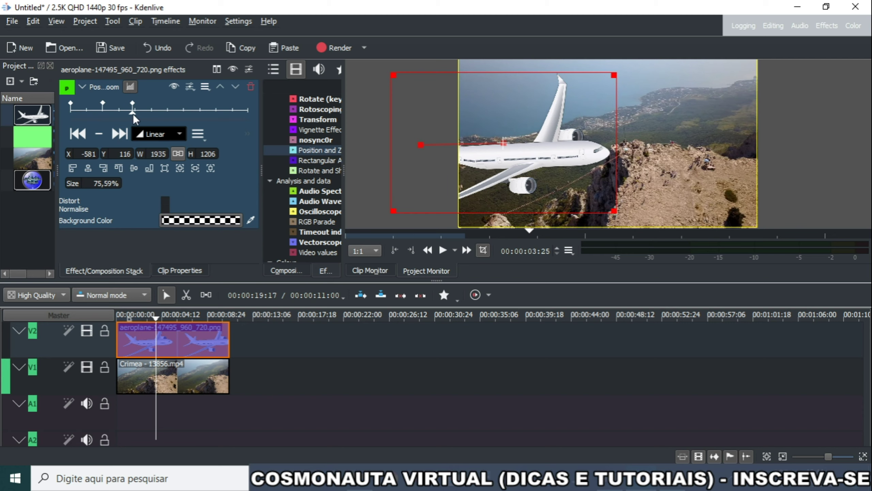
drag(133, 114, 167, 114)
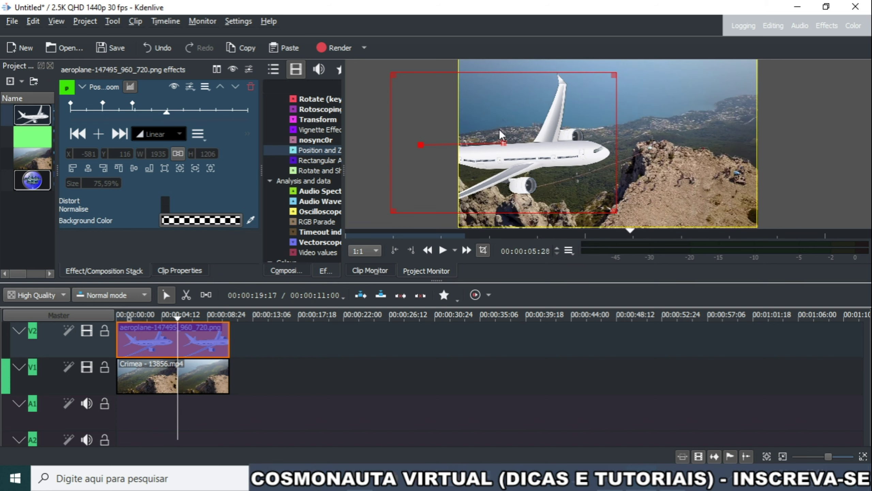
drag(504, 139, 643, 139)
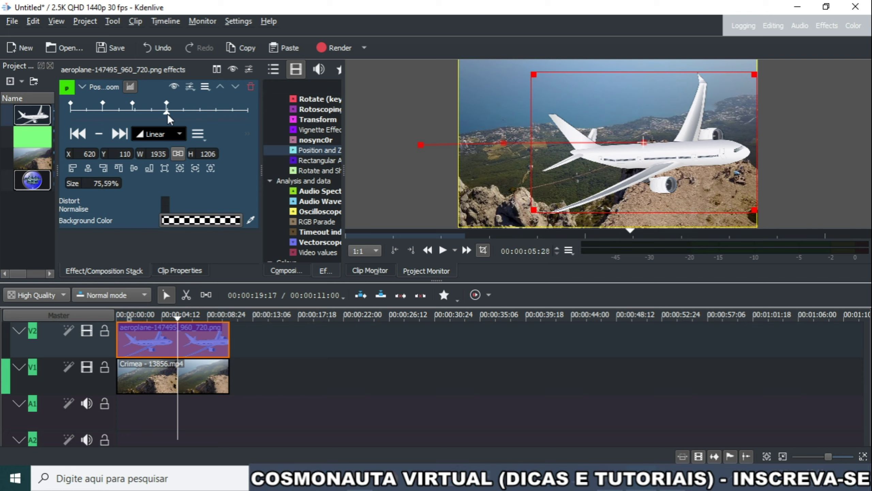
- Keyframe the aeroplane leaving the frame's right side: about X 1275, Y 105 at 00:00:07:08 and about X 1990, Y 72 at 00:00:09:00
drag(168, 113, 188, 116)
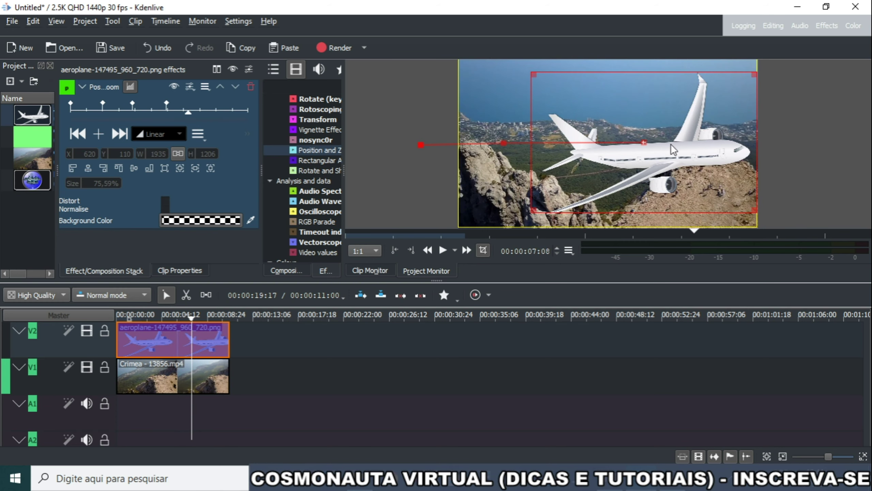
drag(644, 142, 725, 142)
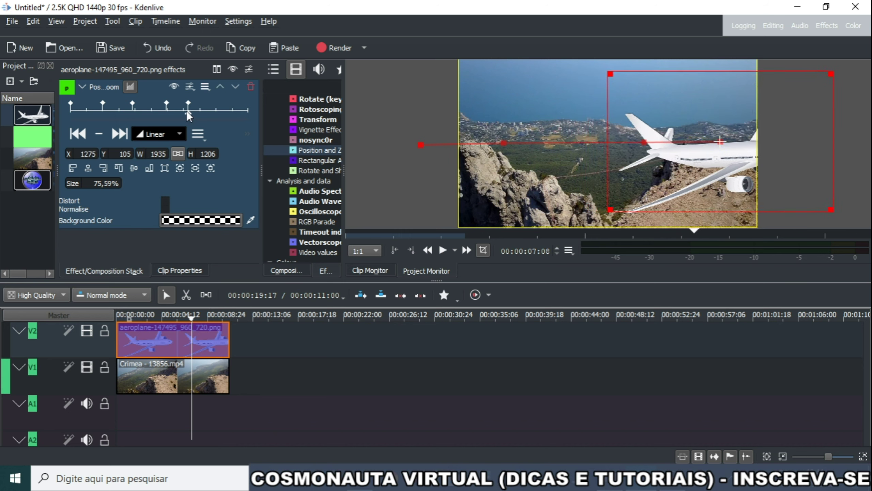
drag(187, 113, 216, 115)
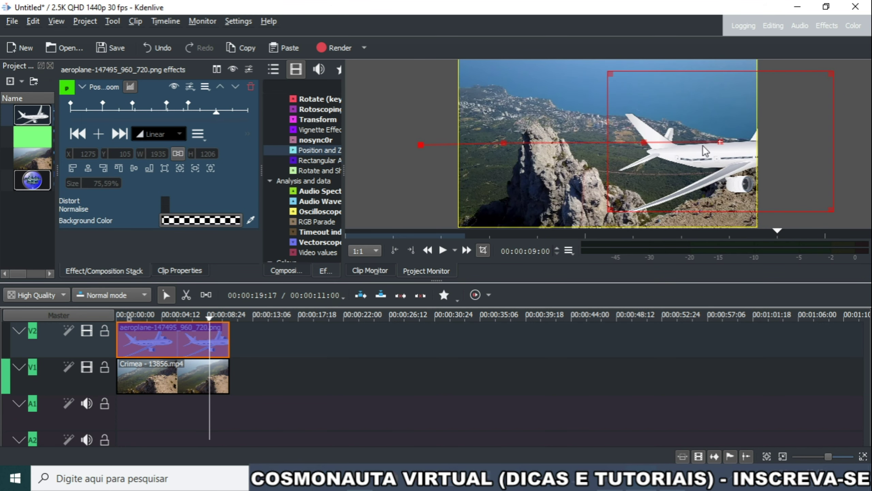
drag(722, 142, 804, 137)
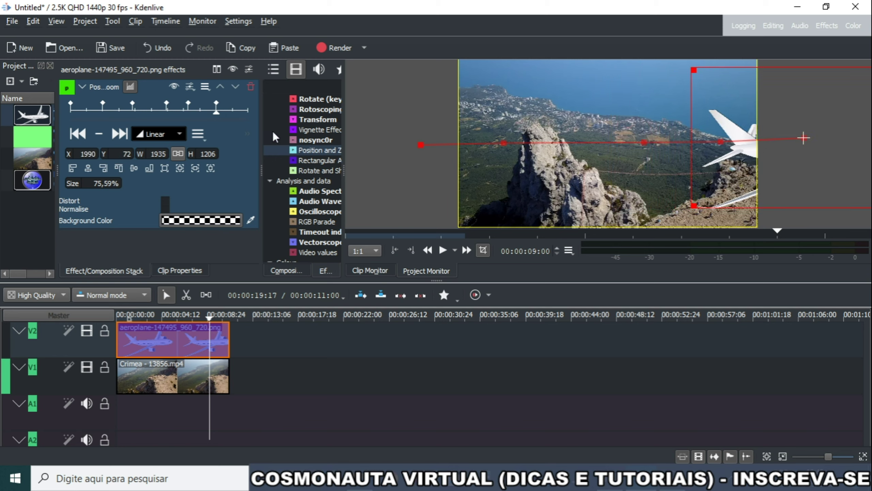
- Keyframe the aeroplane fully off-frame at about X 2574, Y 39 at 00:00:10:02, and move its 00:00:00:00 keyframe to about X -1935, Y 127
drag(218, 113, 234, 117)
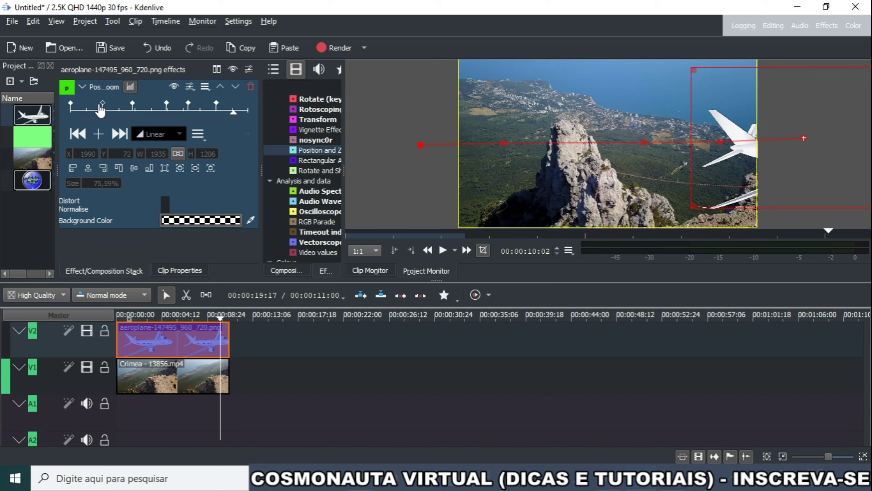
drag(803, 140, 871, 134)
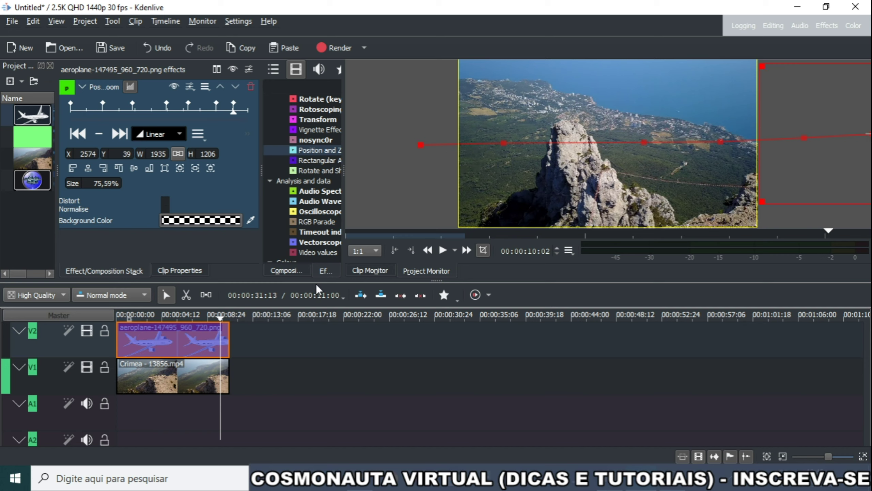
key(Home)
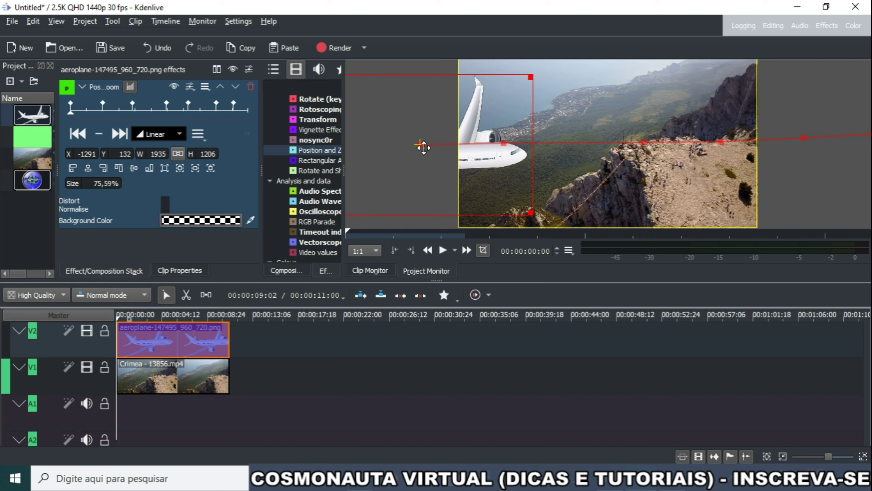
drag(422, 145, 348, 144)
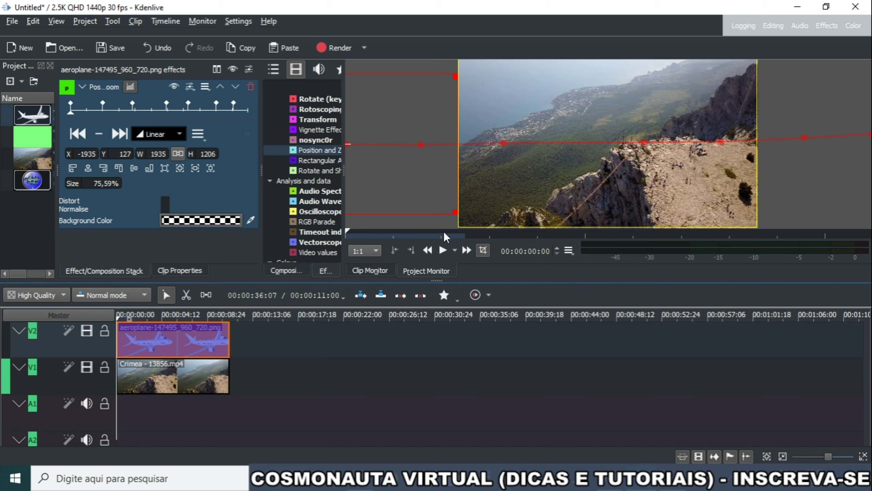
- Play back the aeroplane's flight across the video from the start, and replay it with the Crimea clip selected to hide the effect overlay
click(443, 251)
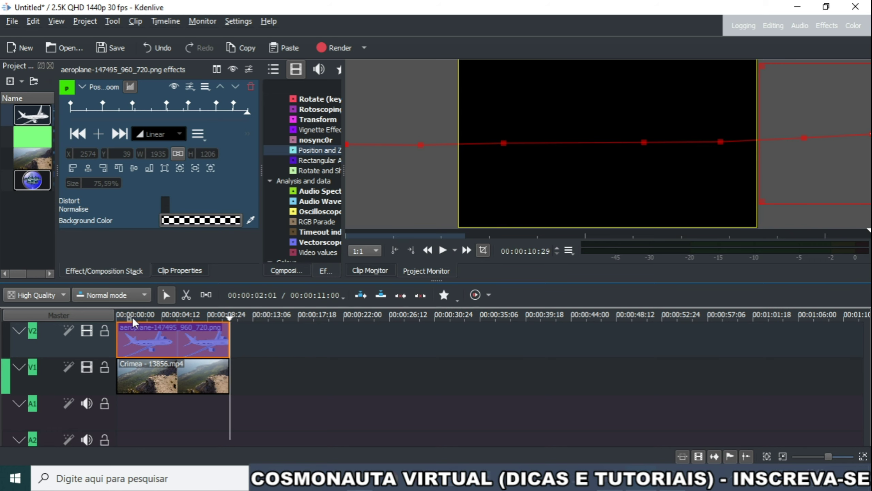
click(132, 380)
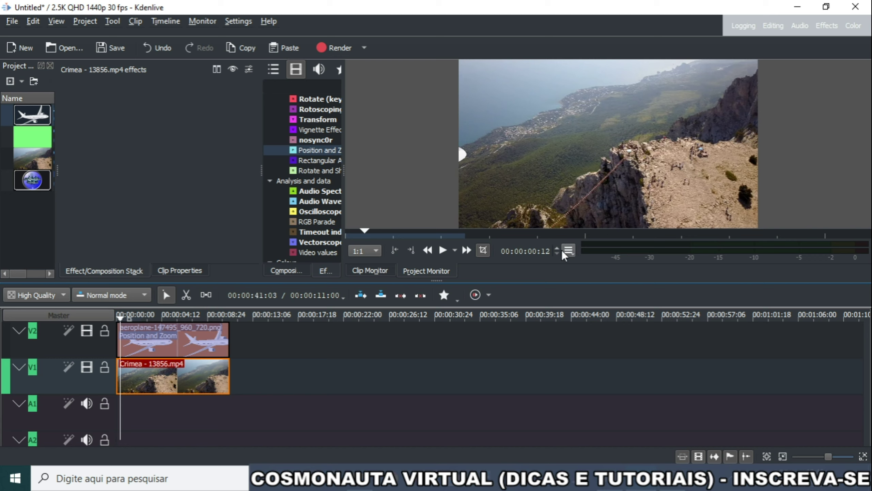
key(Home)
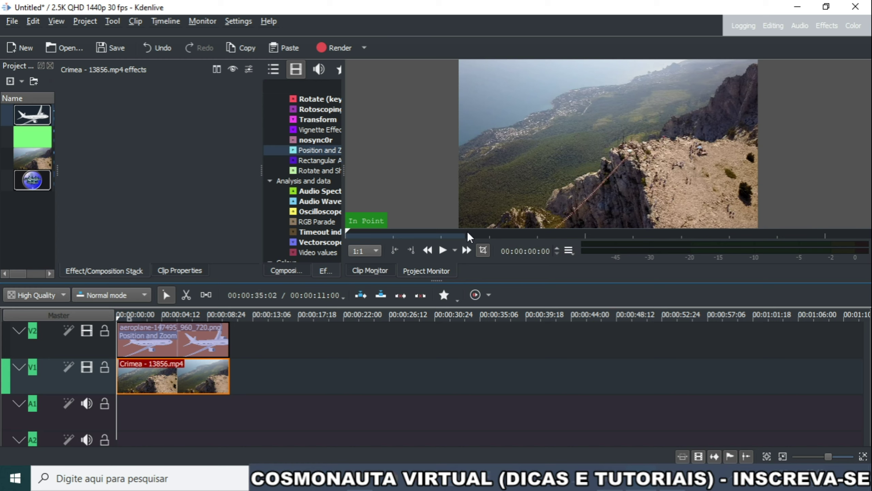
click(443, 251)
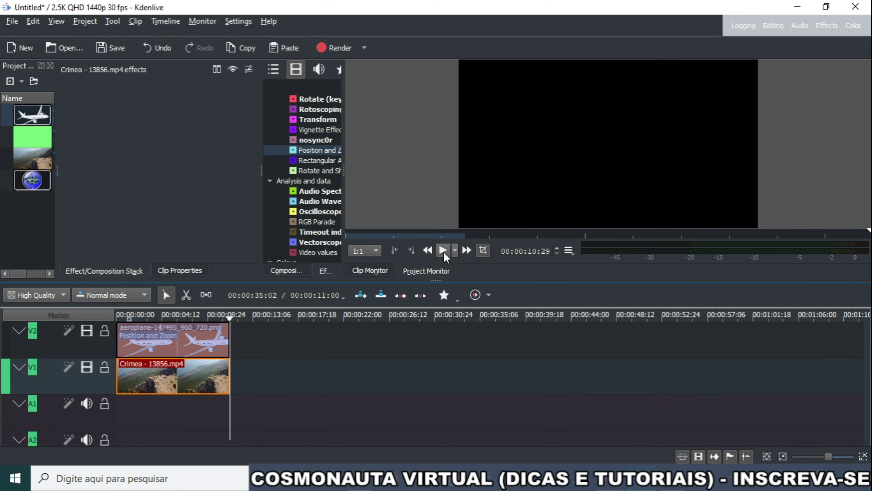
click(124, 315)
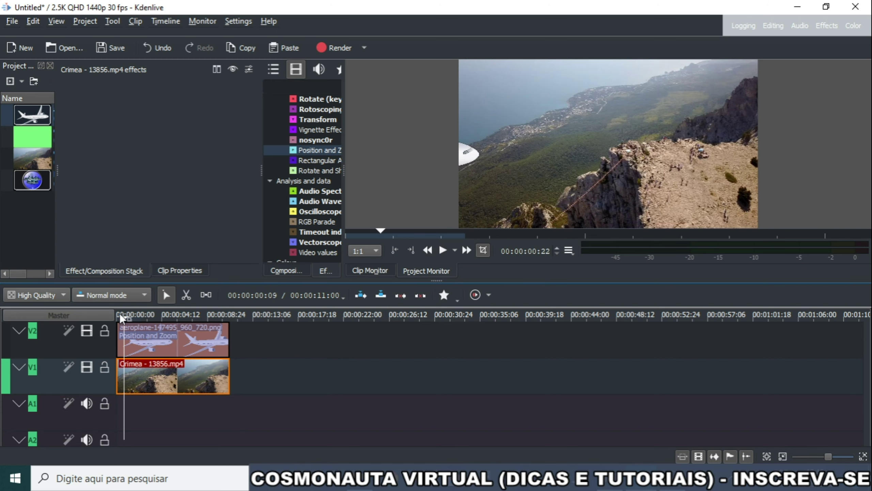
click(441, 252)
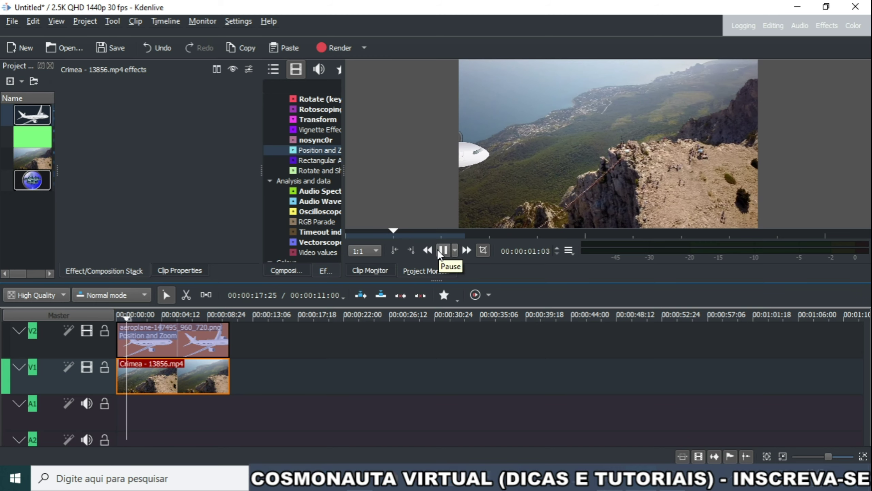